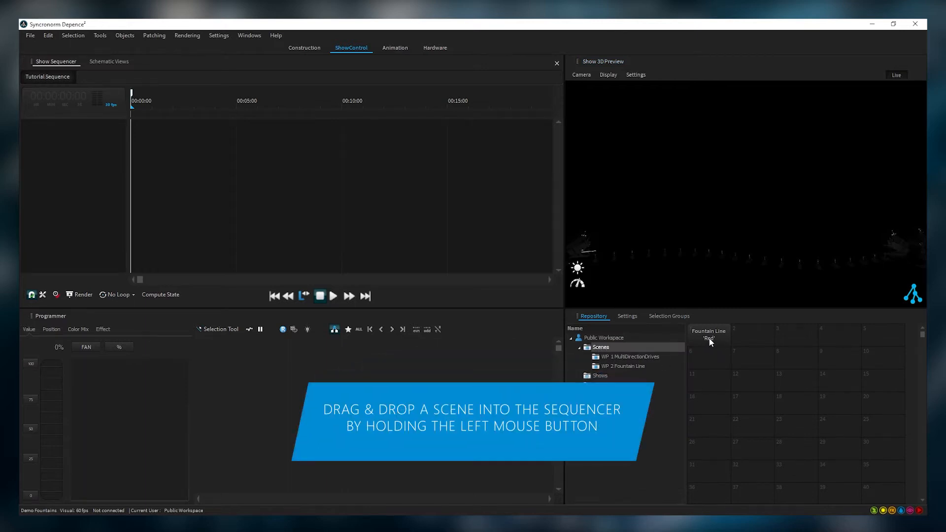
- Add the Fountain Line 'Red' scene to the sequencer with an event from about 2 to 10 seconds, and play it through
{"action": "left_click_drag", "start_coordinate": [710, 336], "coordinate": [64, 135]}
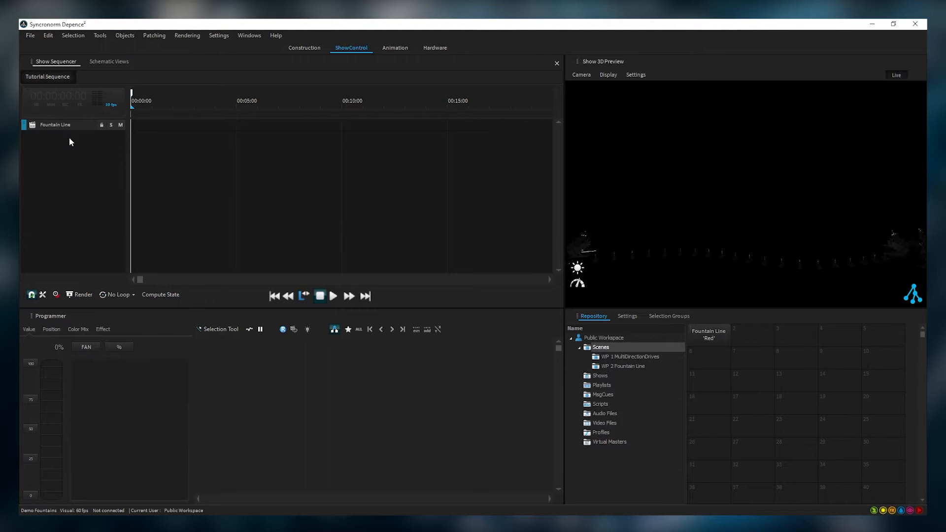
{"action": "left_click_drag", "start_coordinate": [173, 126], "coordinate": [340, 127]}
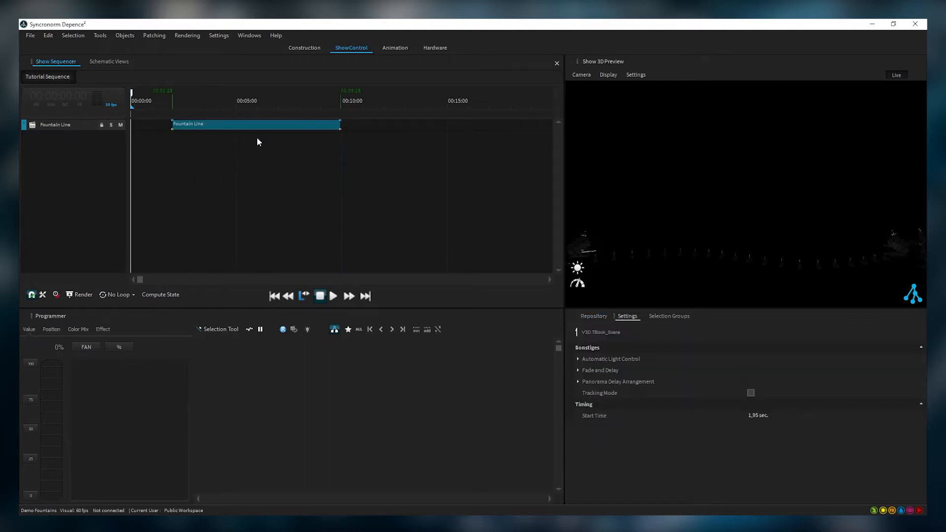
{"action": "left_click", "coordinate": [333, 296]}
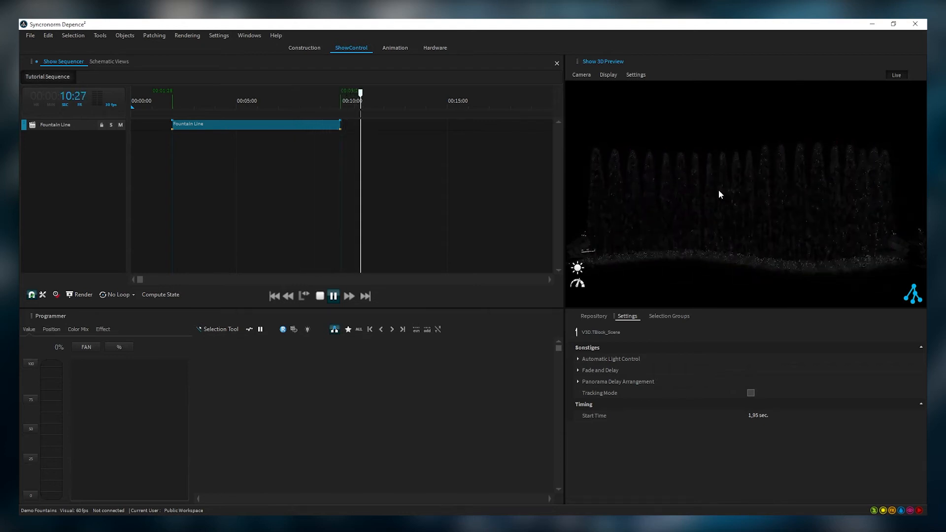
{"action": "double_click", "coordinate": [320, 295]}
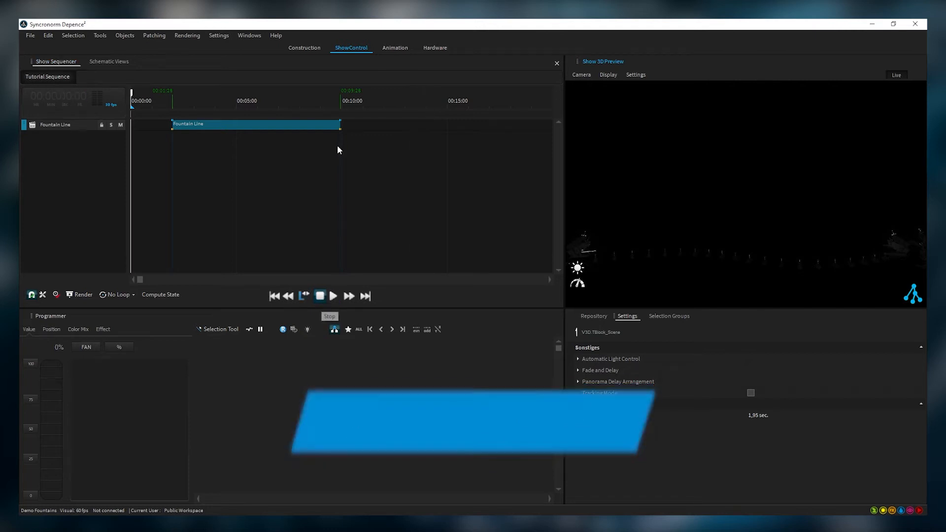
- Delete the Fountain Line event from the timeline, keeping its track
{"action": "right_click", "coordinate": [275, 128]}
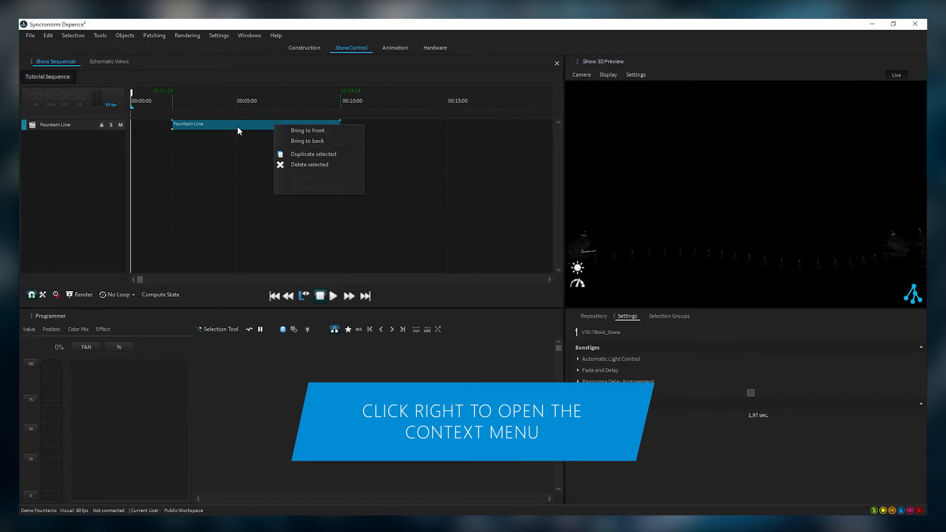
{"action": "left_click", "coordinate": [349, 164]}
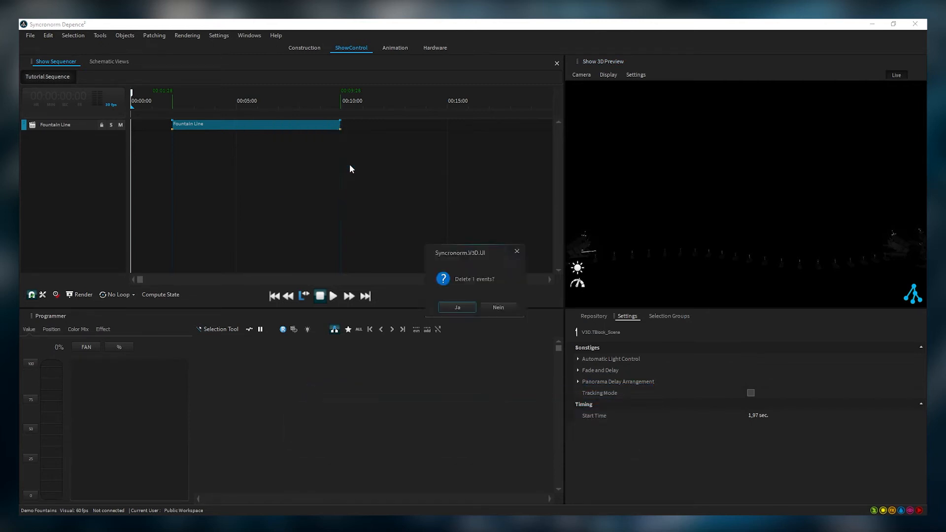
{"action": "left_click", "coordinate": [465, 308]}
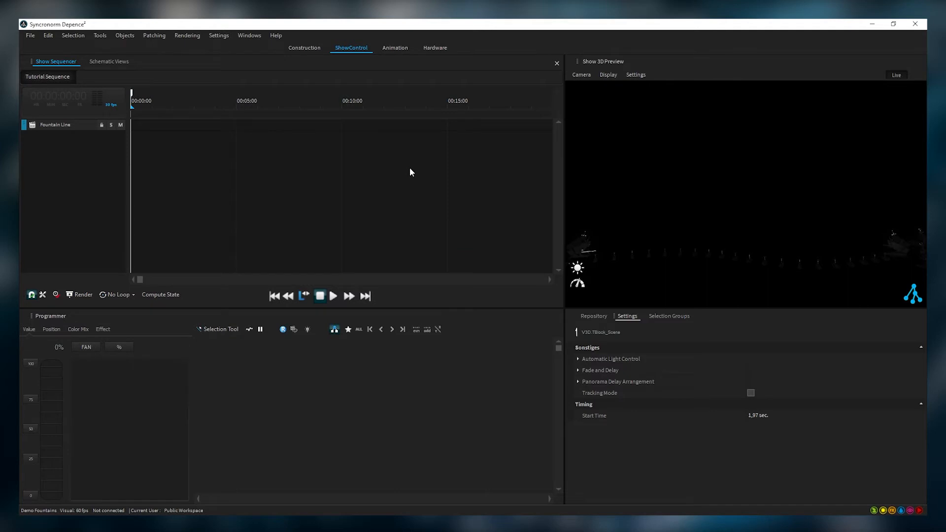
- Draw a short Fountain Line event from about 2 to 4.2 seconds and enable Tracking Mode for it
{"action": "left_click", "coordinate": [63, 125]}
{"action": "left_click_drag", "start_coordinate": [173, 124], "coordinate": [220, 124]}
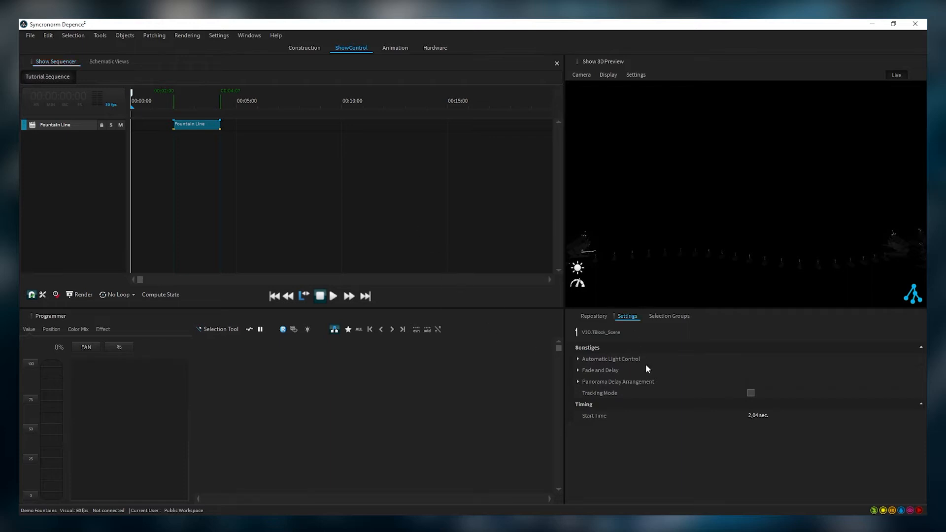
{"action": "left_click", "coordinate": [751, 393]}
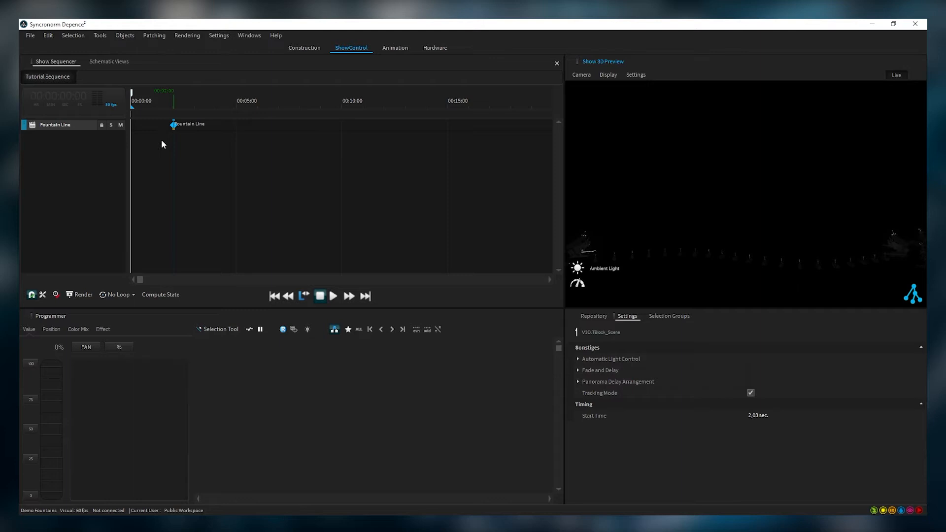
- Add a release item at about 12.4 seconds on the Fountain Line track and play the sequence past it
{"action": "right_click", "coordinate": [393, 128]}
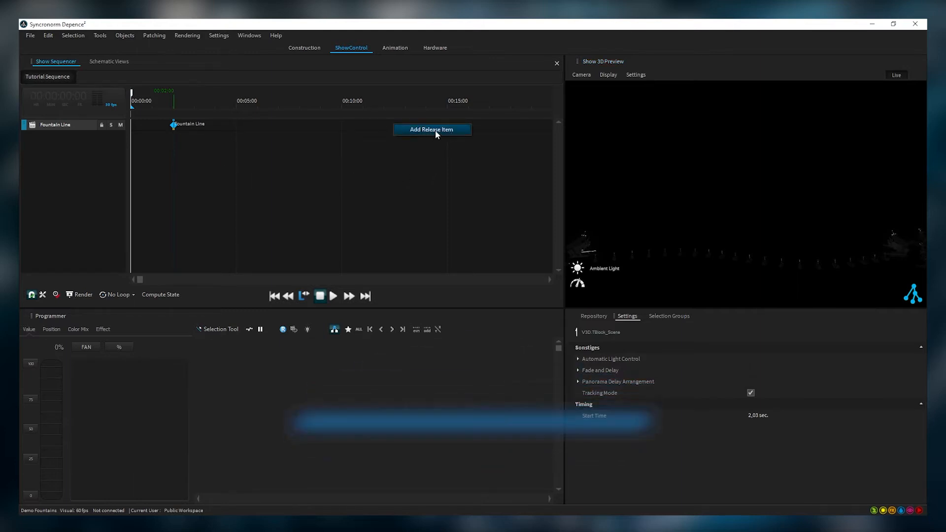
{"action": "left_click", "coordinate": [453, 129]}
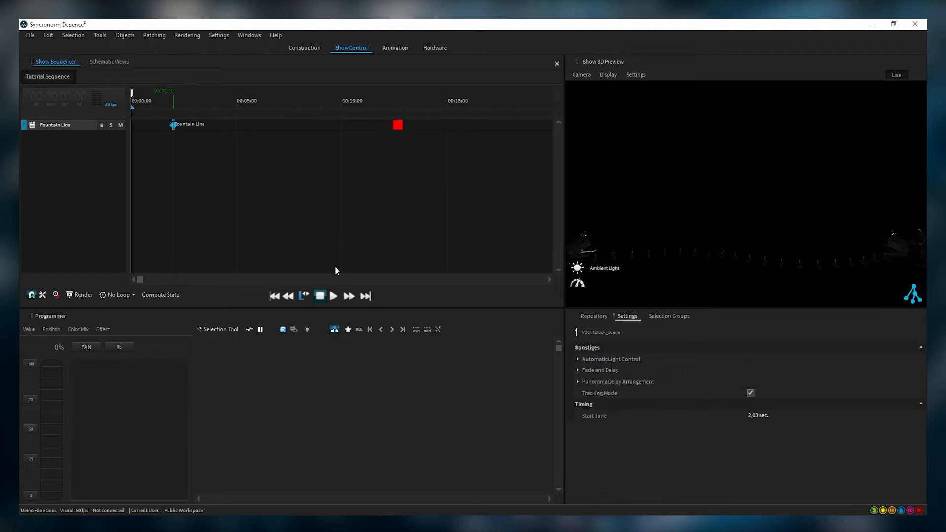
{"action": "left_click", "coordinate": [333, 296]}
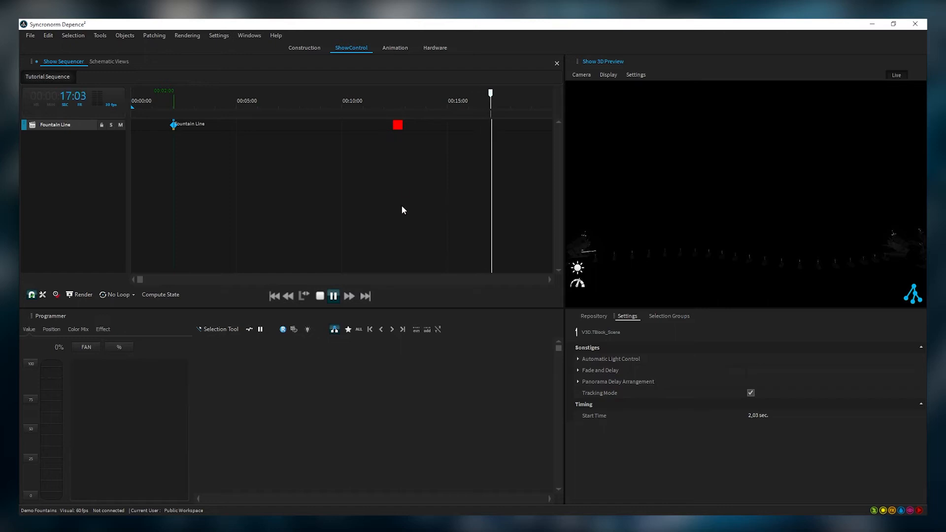
{"action": "left_click", "coordinate": [320, 297]}
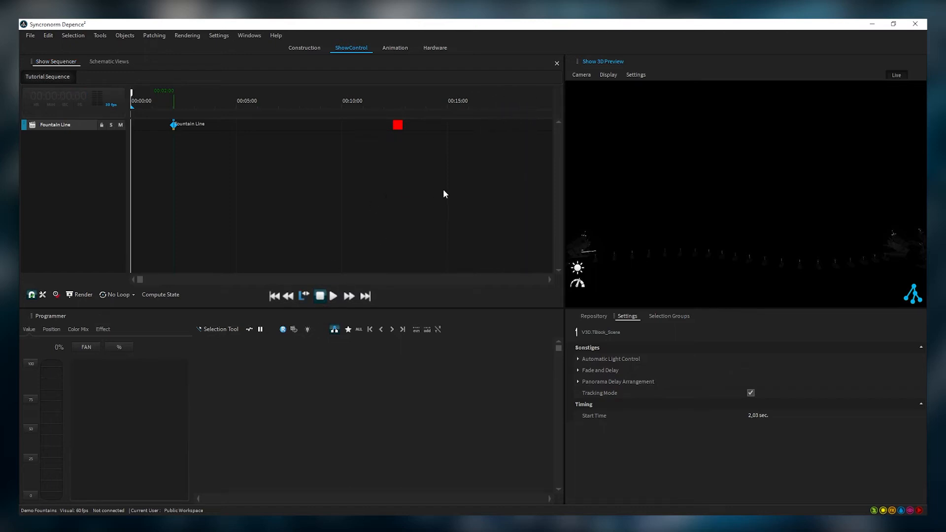
- Delete the red release item from the Fountain Line track
{"action": "left_click", "coordinate": [397, 126]}
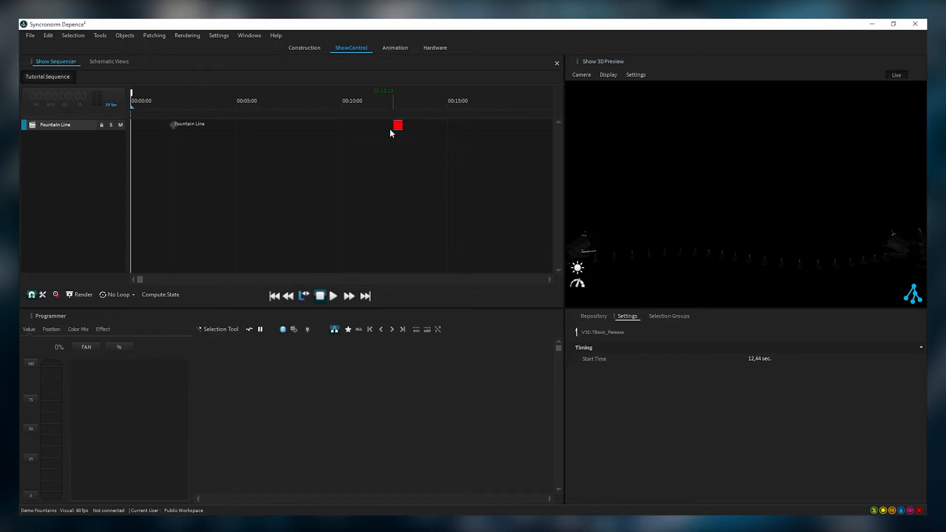
{"action": "right_click", "coordinate": [397, 126]}
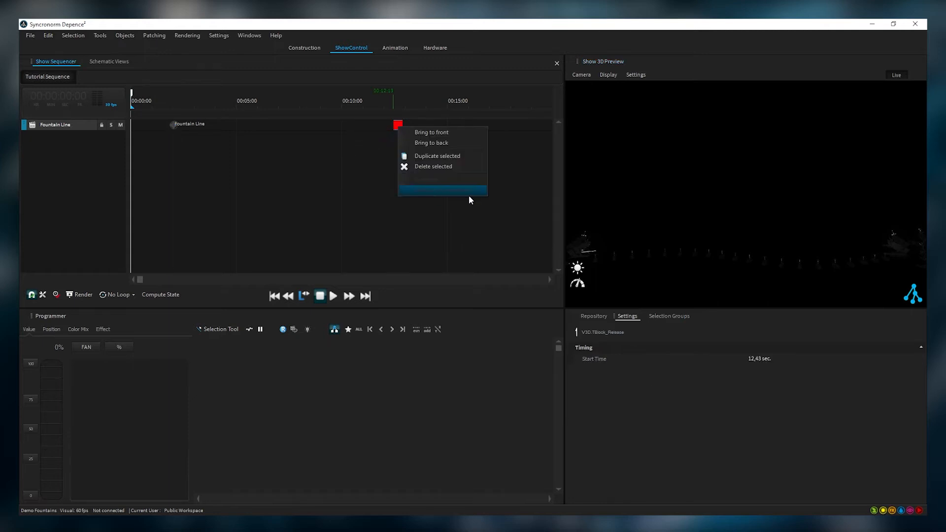
{"action": "left_click", "coordinate": [458, 167]}
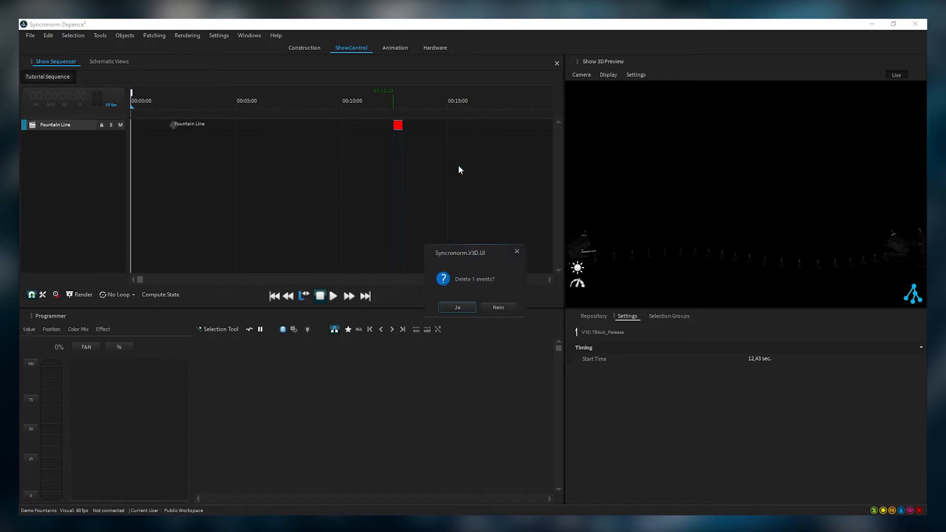
{"action": "left_click", "coordinate": [459, 307]}
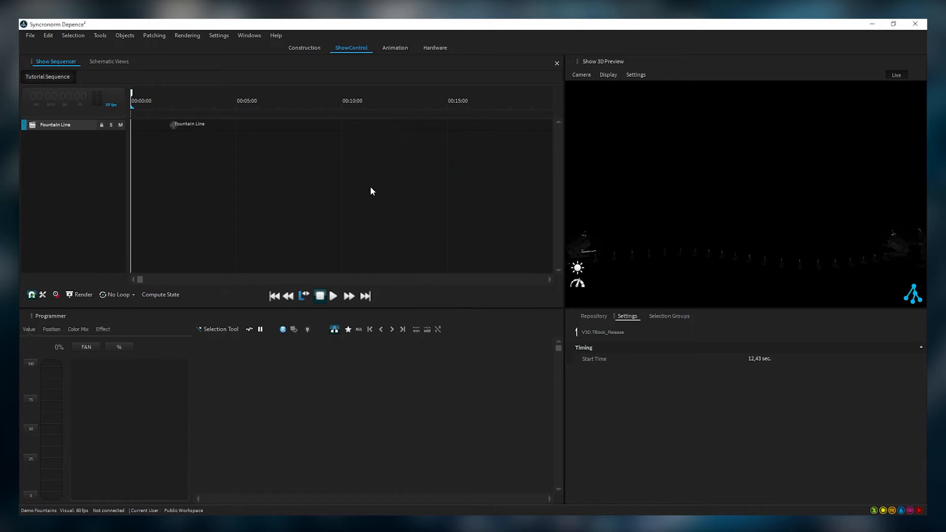
- Delete the tracking-mode event from the Fountain Line track
{"action": "left_click", "coordinate": [173, 125]}
{"action": "right_click", "coordinate": [174, 125]}
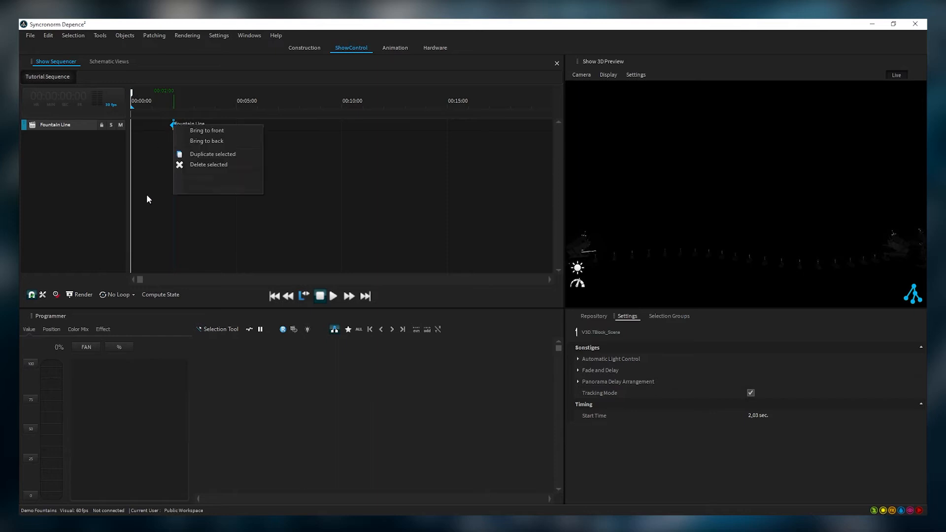
{"action": "left_click", "coordinate": [238, 164]}
{"action": "left_click", "coordinate": [452, 306]}
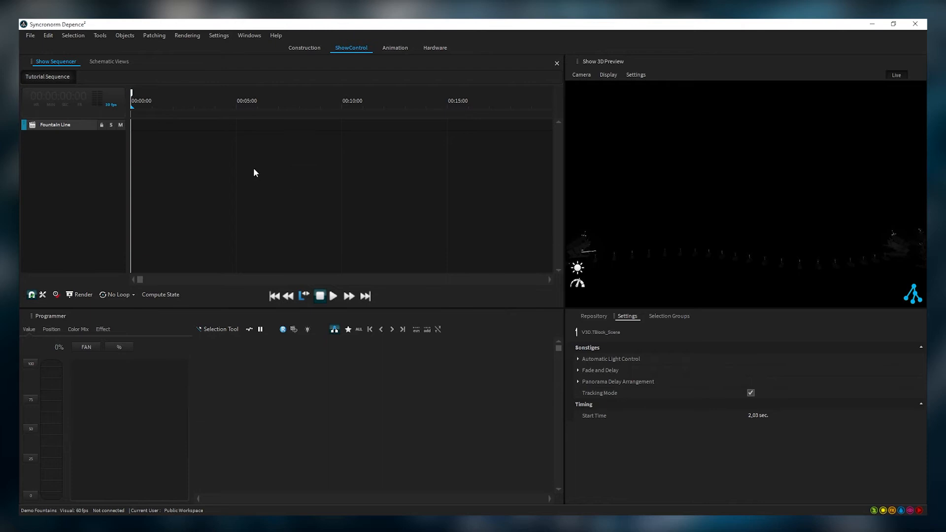
- Draw an event from about 2.7 to 13.5 seconds with a fade-in of about 3 seconds and fade-out of about 2.5 seconds, and play it
{"action": "left_click_drag", "start_coordinate": [187, 124], "coordinate": [415, 124]}
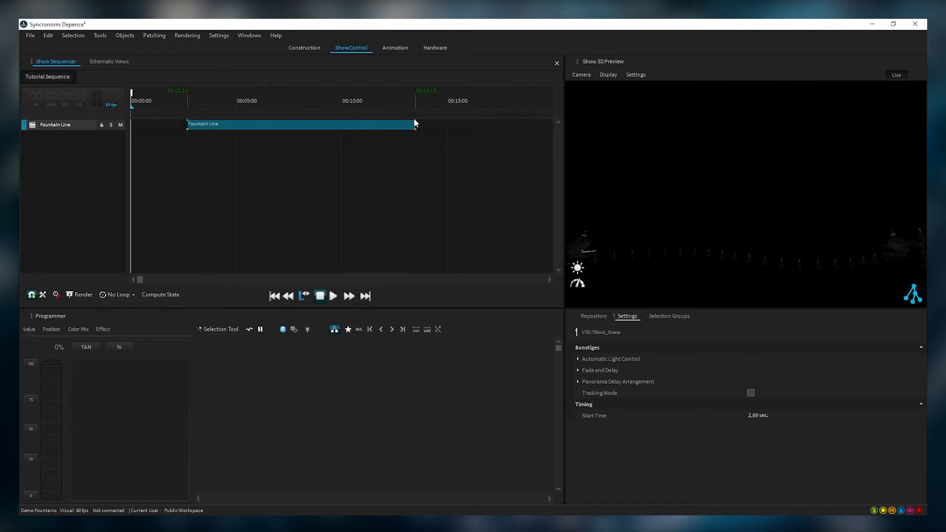
{"action": "left_click_drag", "start_coordinate": [187, 119], "coordinate": [248, 118]}
{"action": "left_click_drag", "start_coordinate": [415, 119], "coordinate": [362, 119]}
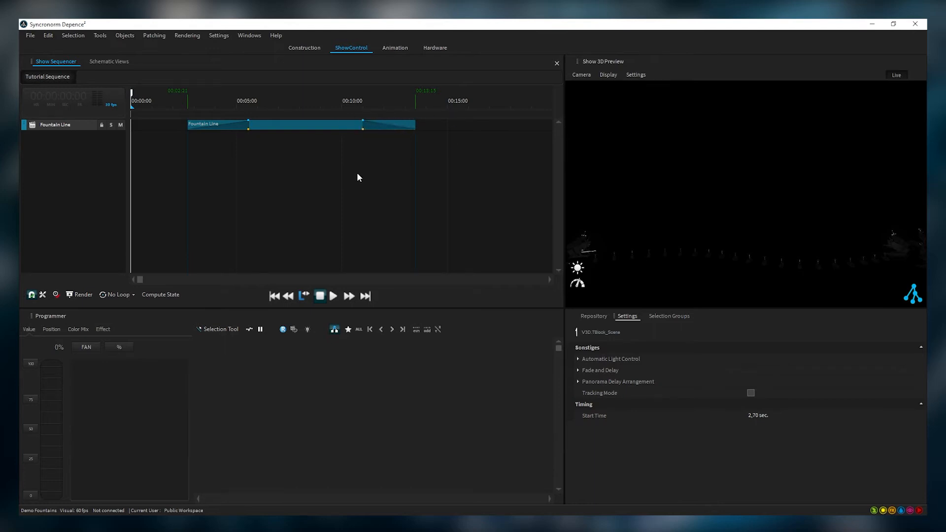
{"action": "left_click", "coordinate": [332, 296]}
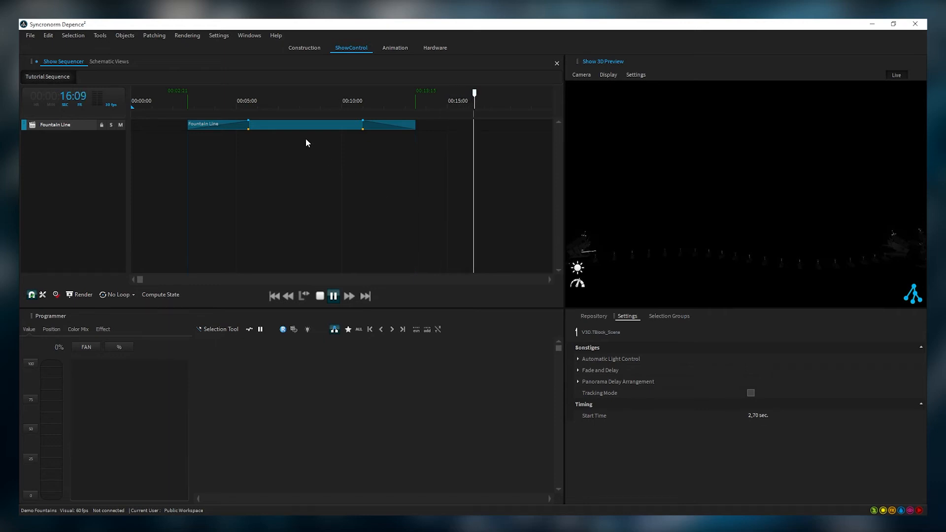
{"action": "left_click", "coordinate": [322, 296]}
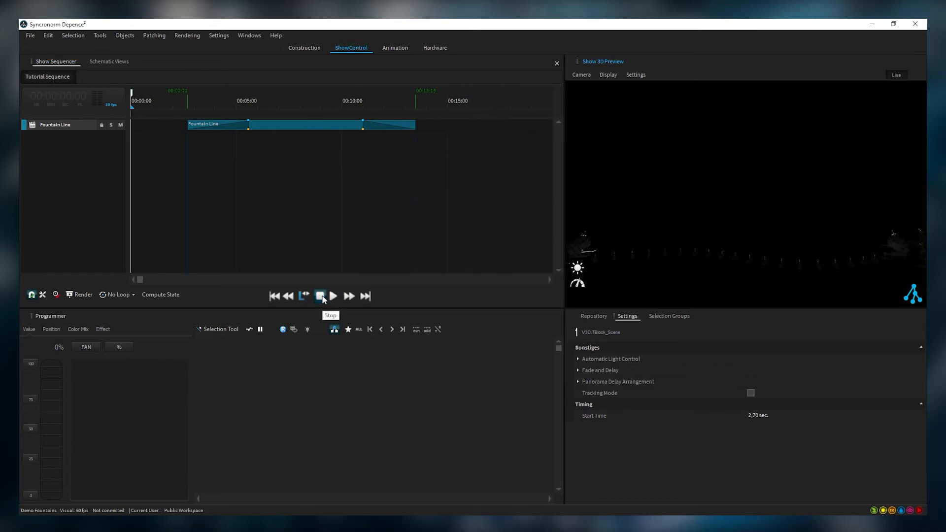
- Delete the Fountain Line event with the fade-in and fade-out
{"action": "right_click", "coordinate": [306, 125]}
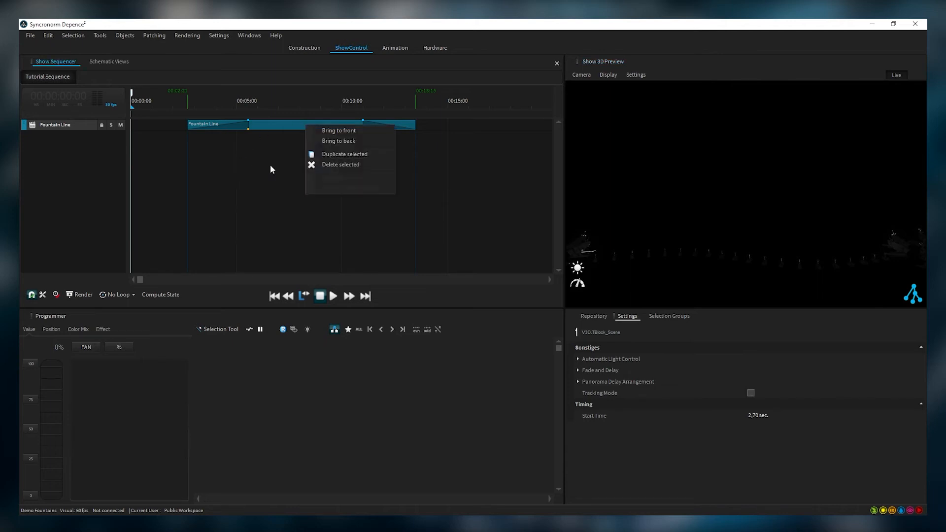
{"action": "left_click", "coordinate": [345, 165]}
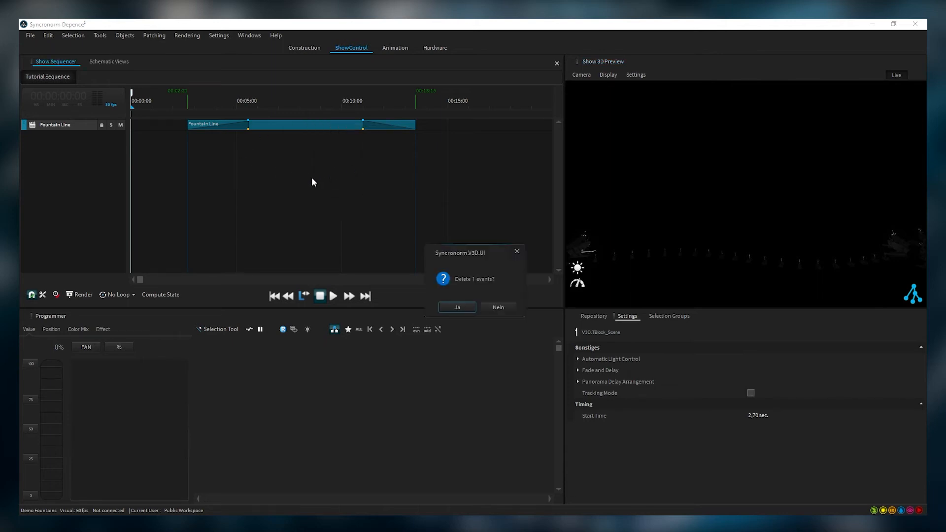
{"action": "left_click", "coordinate": [452, 301]}
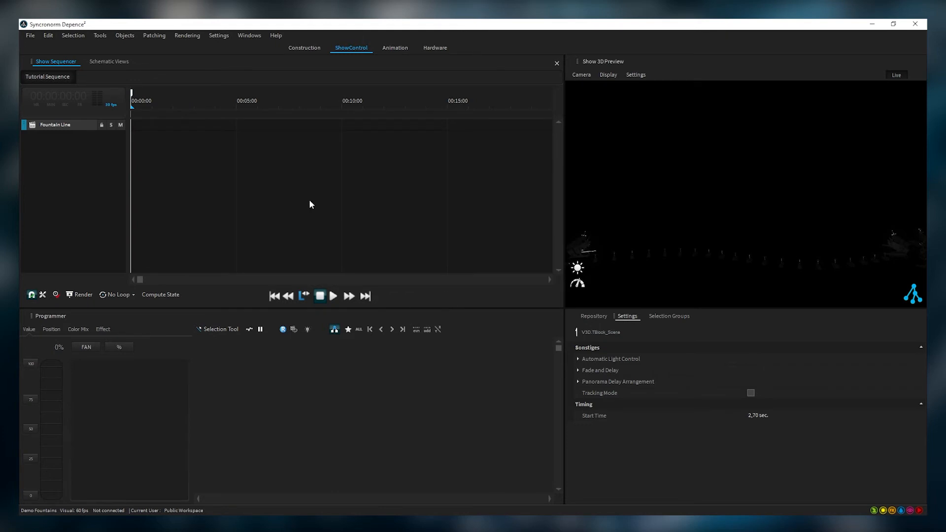
- Draw a Fountain Line event from about 2.1 to 14.5 seconds, with delays of about 4.7 seconds at its start and 4.4 seconds at its end
{"action": "left_click_drag", "start_coordinate": [175, 126], "coordinate": [436, 126]}
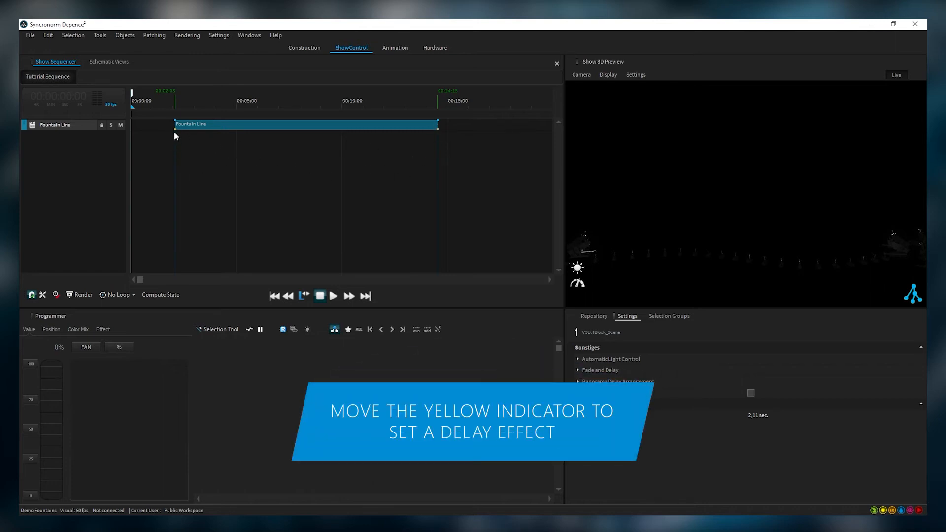
{"action": "left_click_drag", "start_coordinate": [175, 130], "coordinate": [273, 134]}
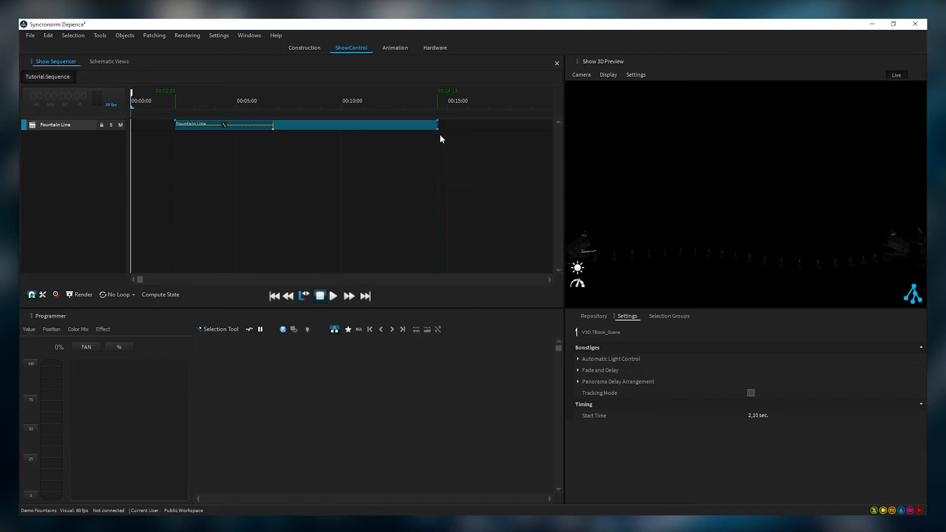
{"action": "left_click_drag", "start_coordinate": [437, 129], "coordinate": [345, 138]}
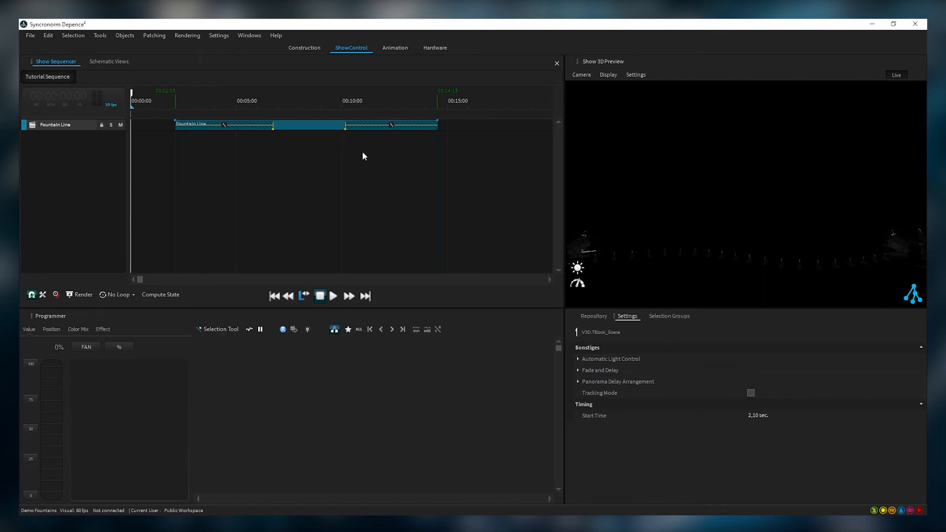
- Set the event's start delay direction to "<" and its end delay direction to ">", and play the sequence
{"action": "left_click", "coordinate": [226, 123]}
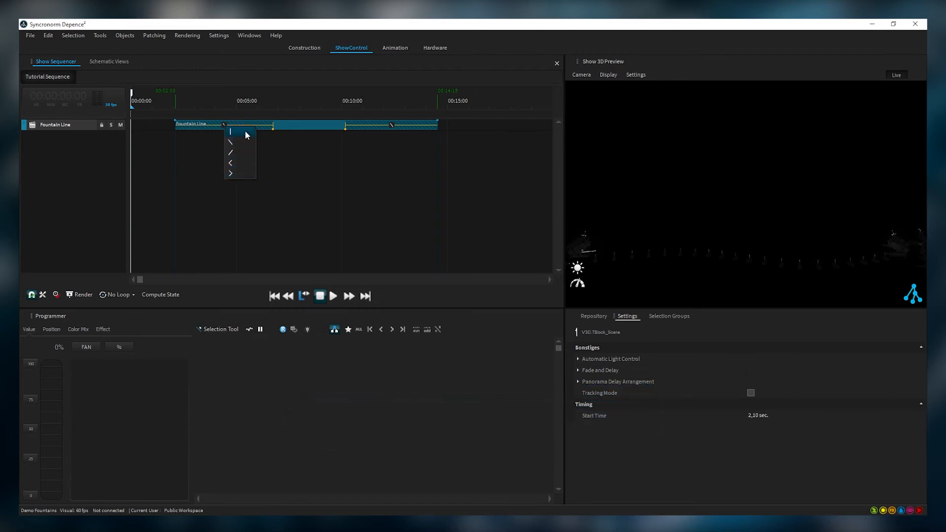
{"action": "left_click", "coordinate": [243, 163]}
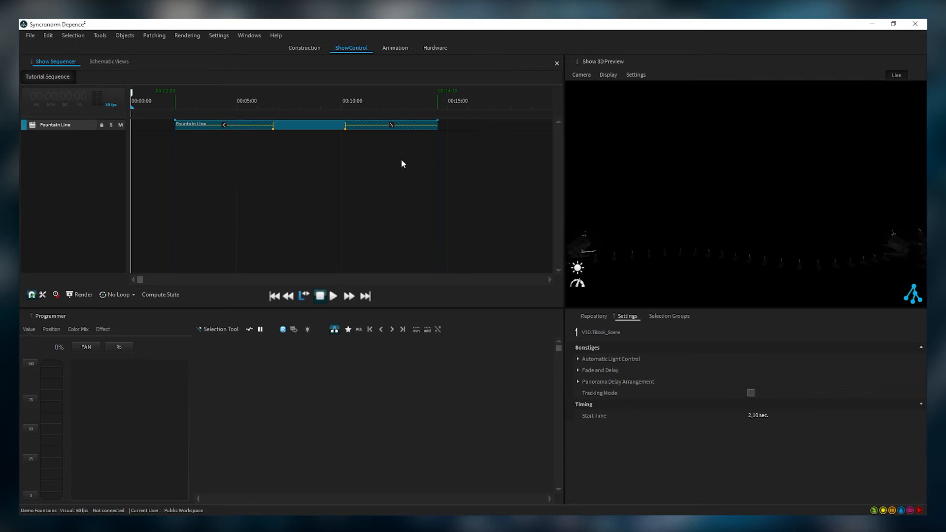
{"action": "left_click", "coordinate": [390, 125]}
{"action": "left_click", "coordinate": [403, 173]}
{"action": "left_click", "coordinate": [392, 163]}
{"action": "left_click", "coordinate": [297, 127]}
{"action": "left_click", "coordinate": [336, 295]}
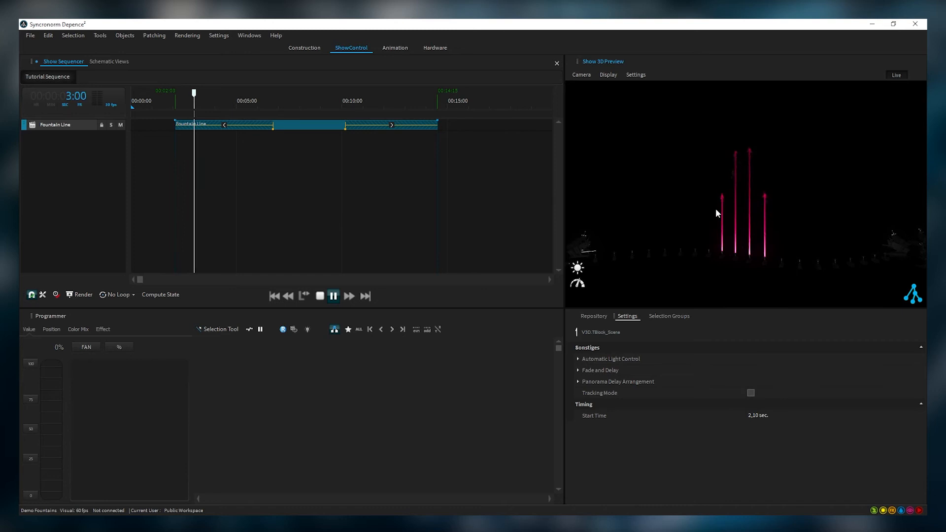
{"action": "scroll", "coordinate": [736, 216], "scroll_direction": "down", "scroll_amount": 3}
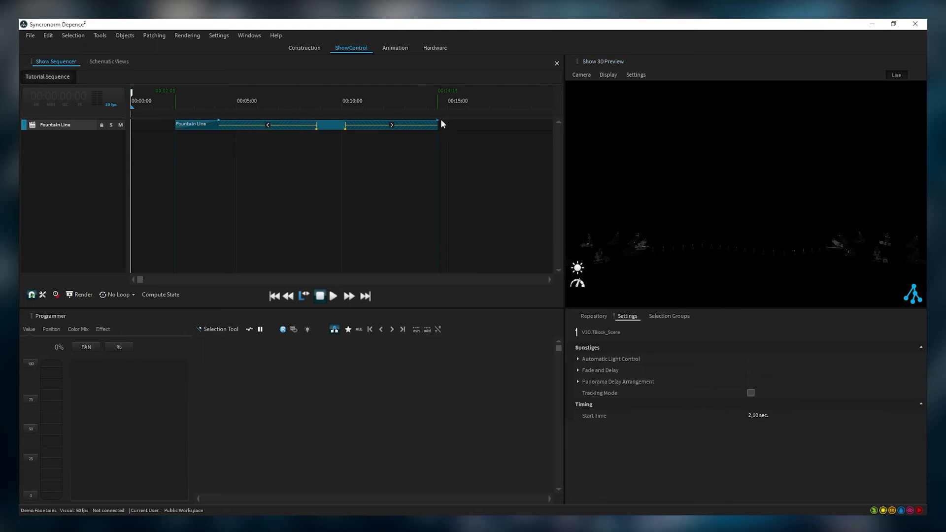
- Add a fade-out of about 2 seconds at the end of the Fountain Line event and play the sequence
{"action": "left_click_drag", "start_coordinate": [437, 120], "coordinate": [422, 119]}
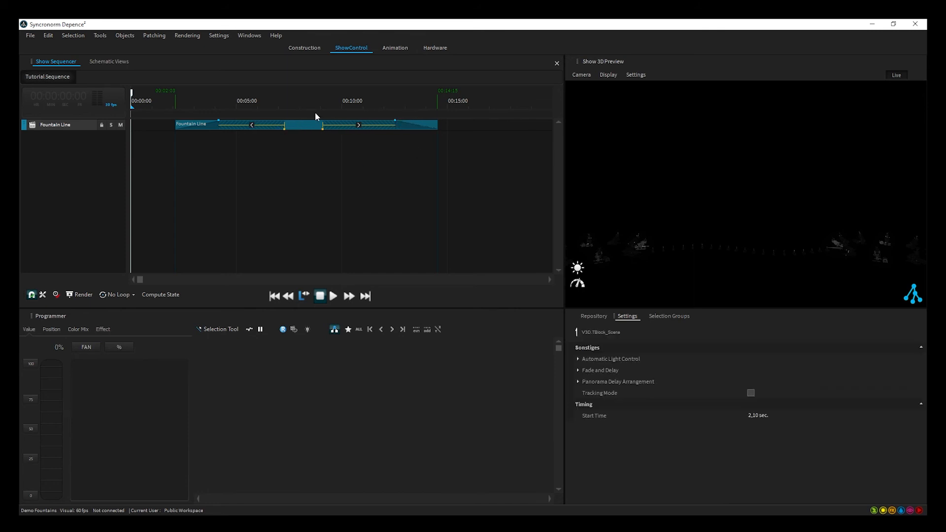
{"action": "left_click", "coordinate": [333, 296]}
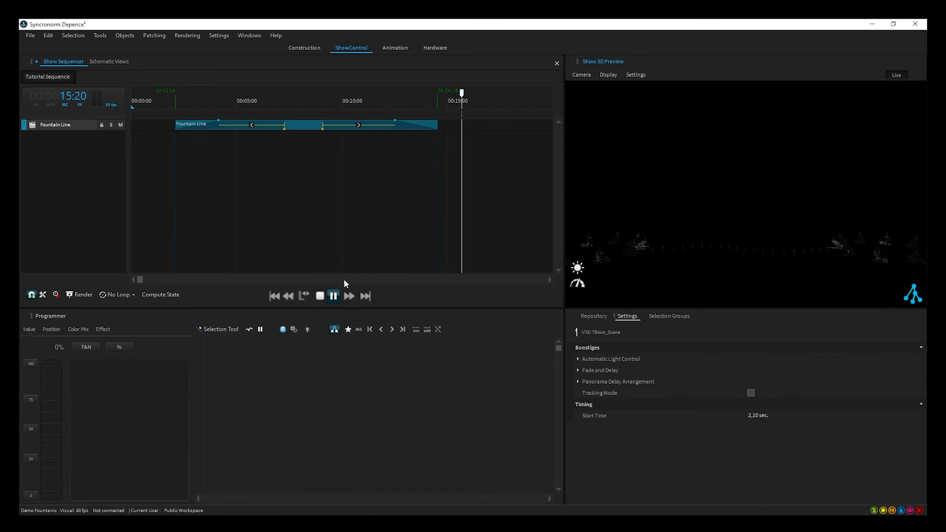
- Set the Fountain Line event's start delay direction to "/" and its end delay direction to "\", and play the sequence from the beginning
{"action": "left_click", "coordinate": [320, 296]}
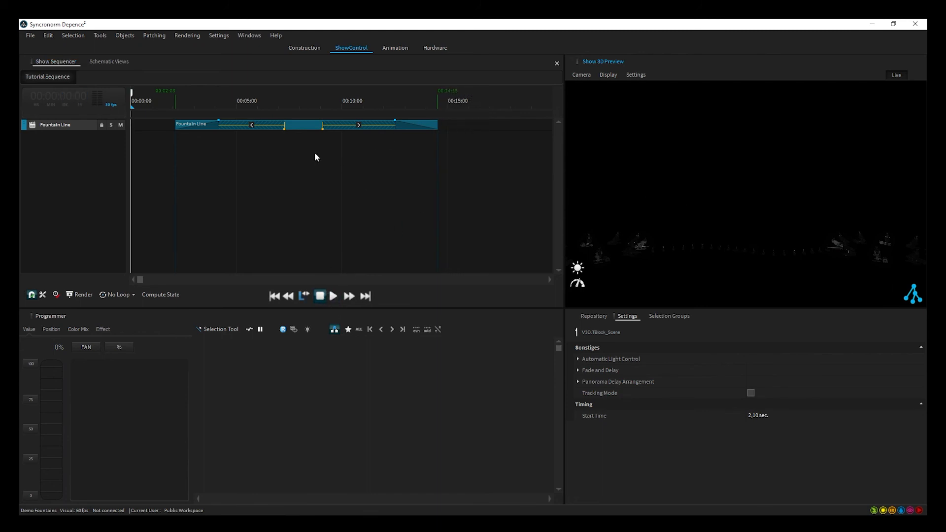
{"action": "left_click", "coordinate": [251, 125]}
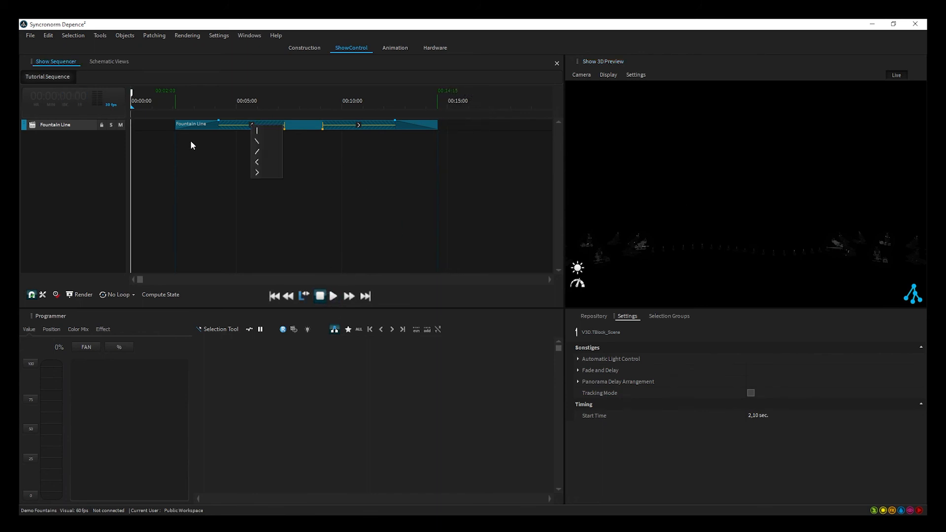
{"action": "left_click", "coordinate": [263, 153]}
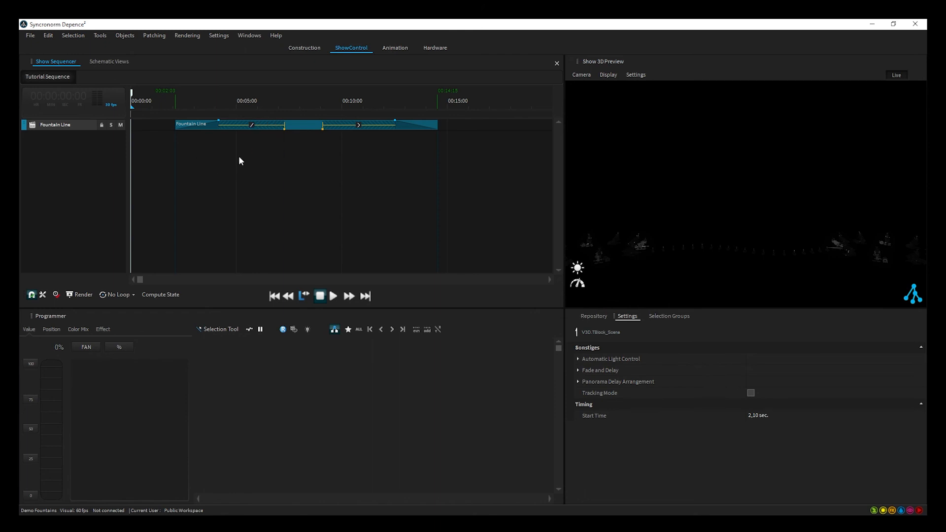
{"action": "left_click", "coordinate": [358, 125]}
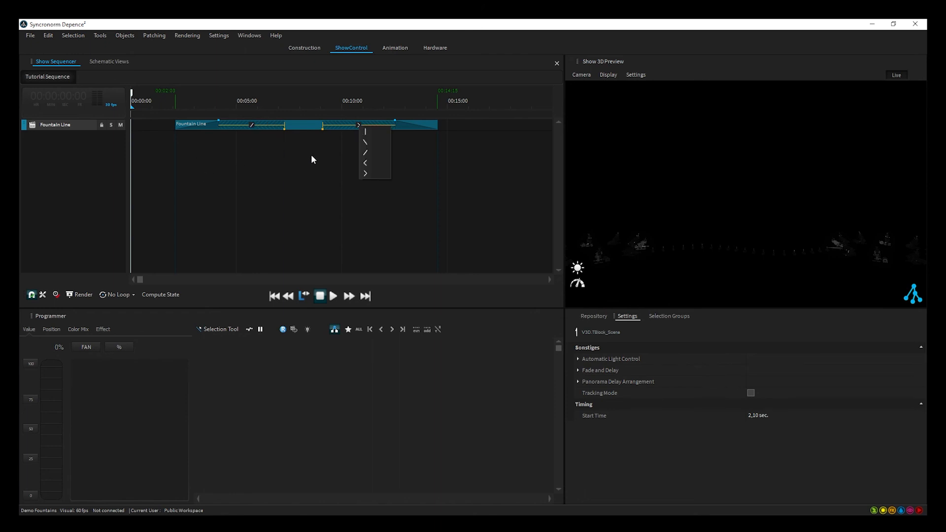
{"action": "left_click", "coordinate": [379, 148]}
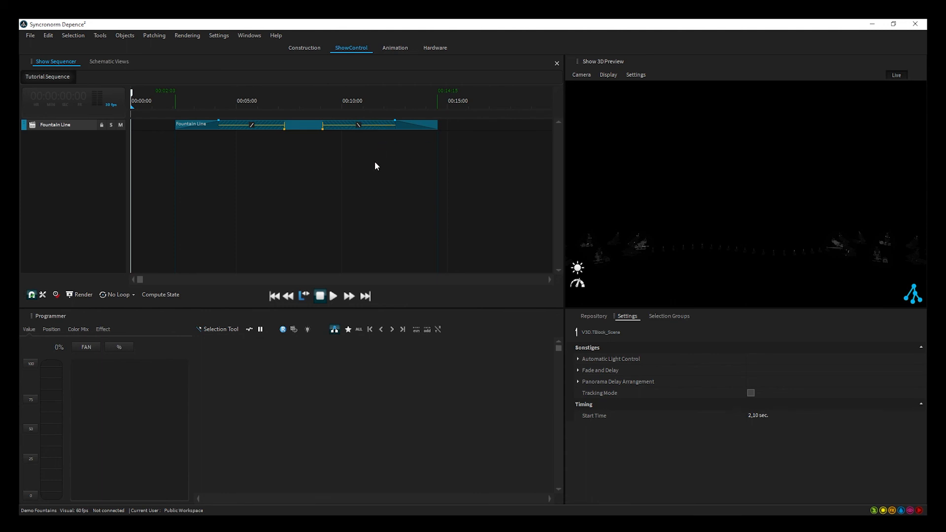
{"action": "left_click", "coordinate": [334, 296]}
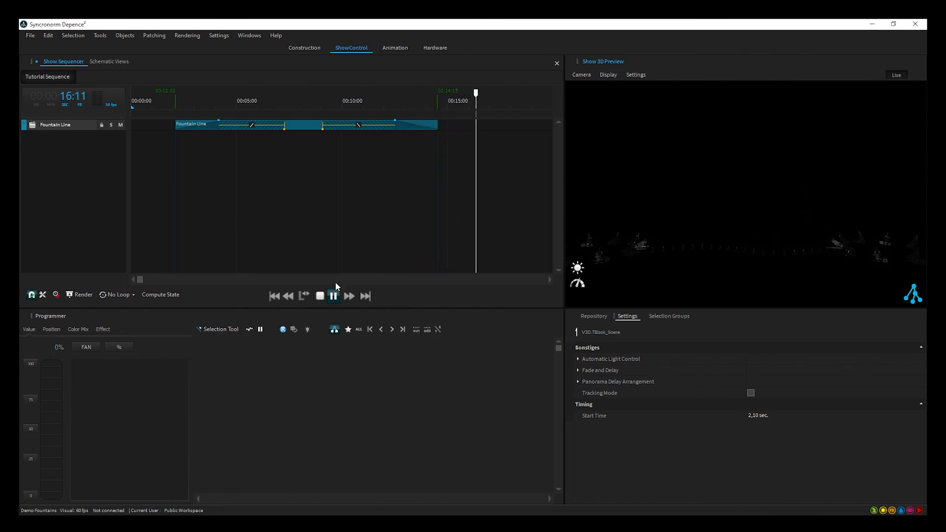
{"action": "left_click", "coordinate": [319, 296]}
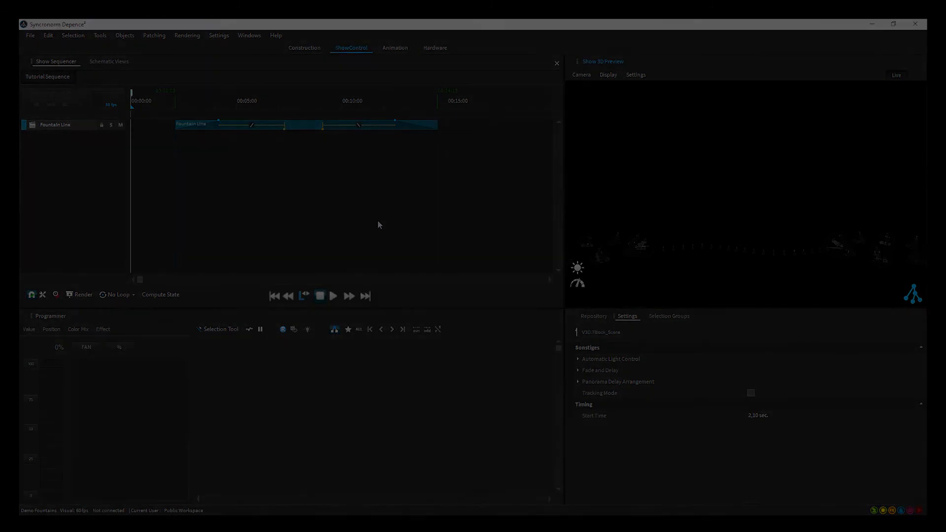